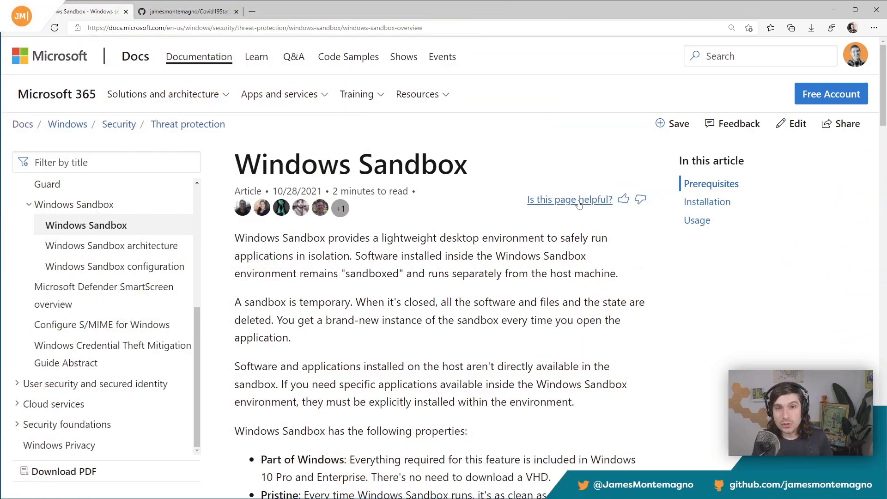
Highlight the Windows Sandbox article title and its Part of Windows, Pristine and Disposable properties.
drag(262, 164, 407, 166)
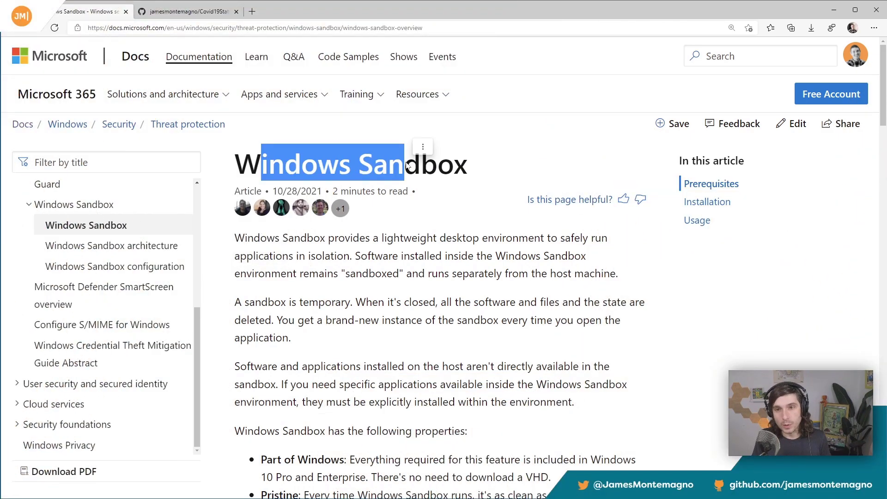
scroll(485, 283, down, 5)
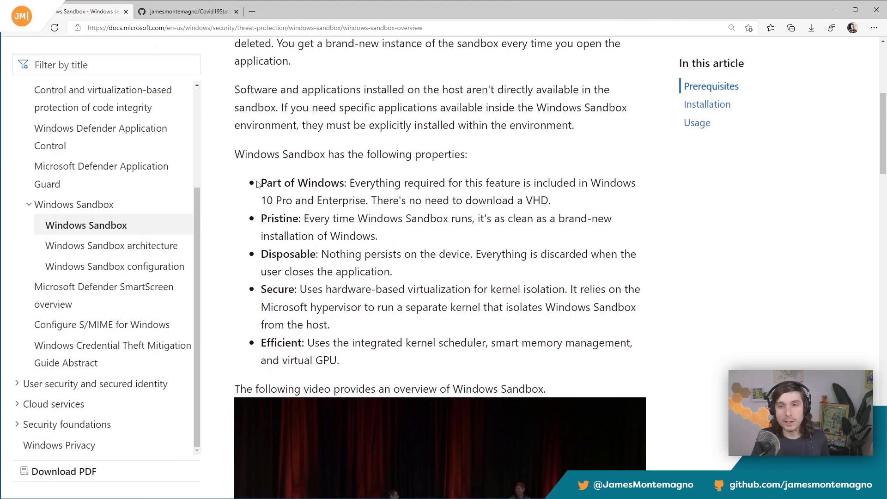
drag(257, 184, 345, 184)
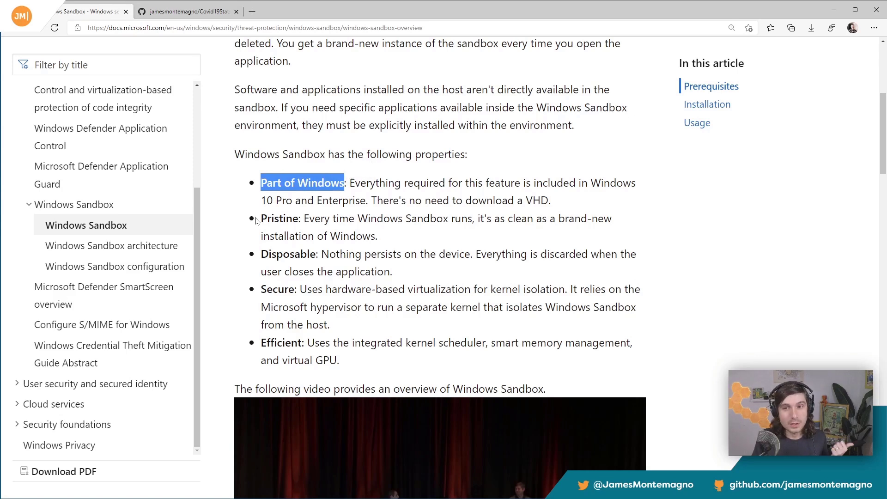
drag(258, 220, 426, 238)
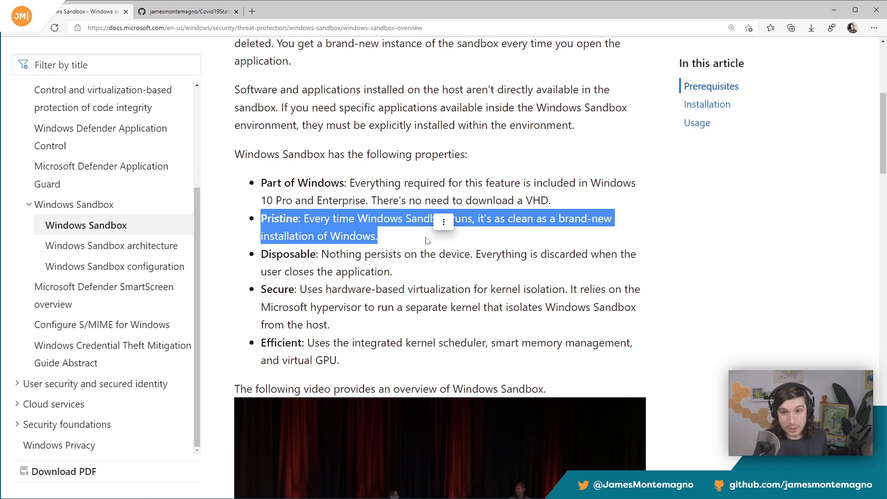
drag(414, 273, 293, 255)
click(293, 255)
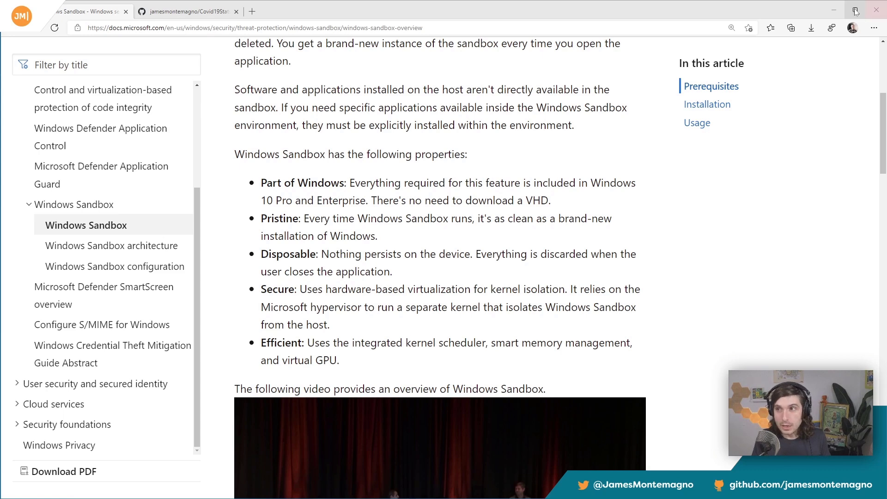
Check that Windows Sandbox is enabled in Windows Features and close the list with OK.
click(835, 10)
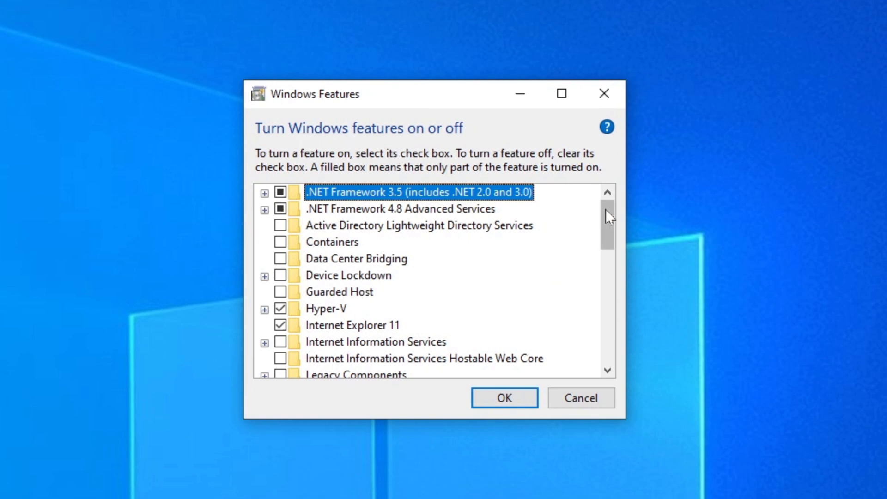
drag(611, 224, 607, 346)
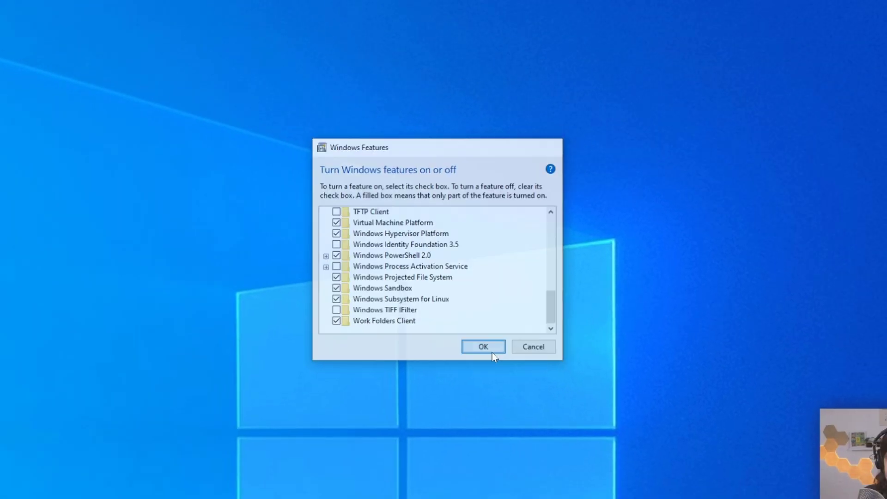
click(523, 404)
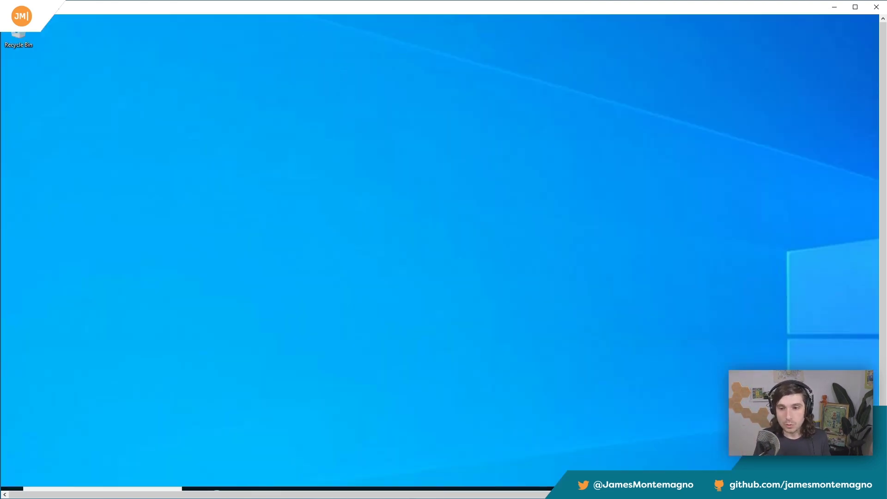
Wait for the new sandbox's clean desktop to load, scrolling while it starts.
scroll(882, 171, down, 1)
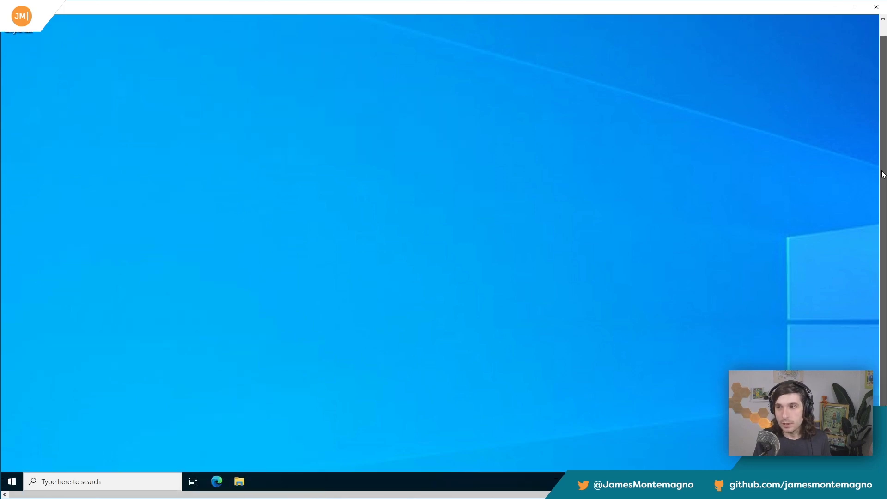
scroll(885, 145, up, 1)
scroll(884, 148, down, 1)
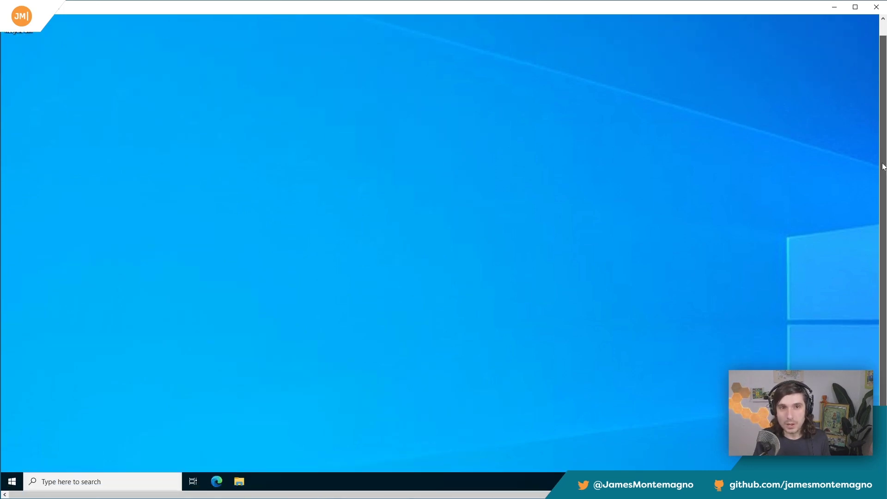
scroll(885, 169, up, 1)
scroll(884, 194, down, 1)
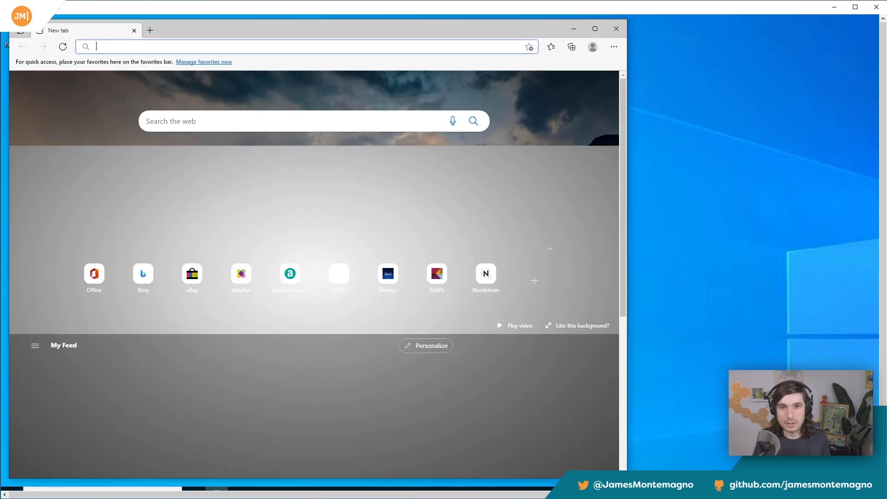
Go to montemagno.com in the sandboxed Edge and maximize the browser.
text(mon)
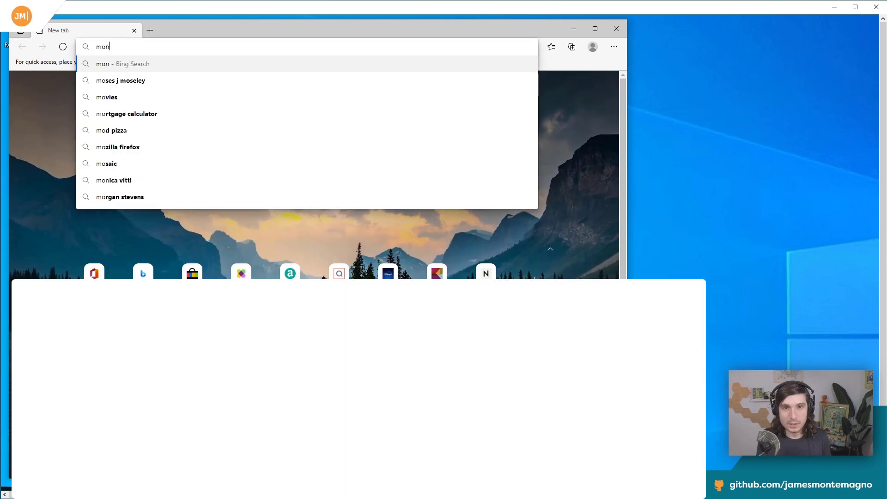
text(temagno.com)
key(Return)
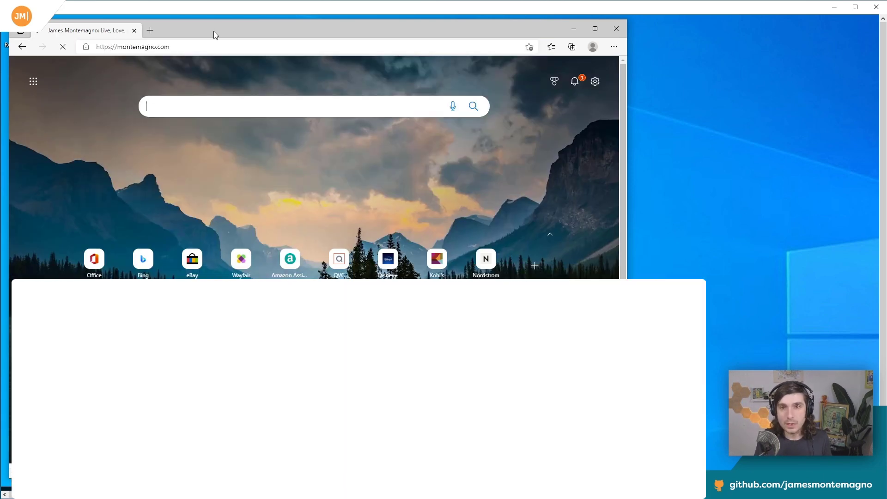
drag(213, 32, 281, 2)
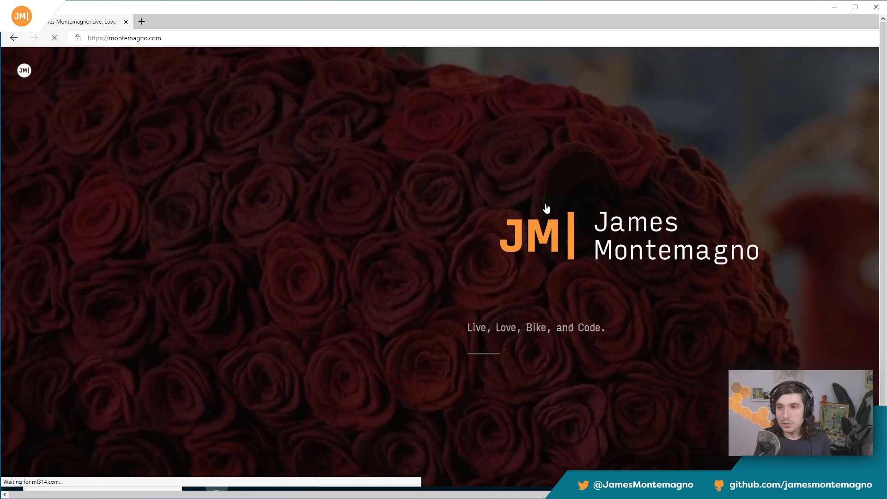
Open the 'Goodbye Android Emulators' blog post and maximize the sandbox window.
scroll(605, 271, down, 7)
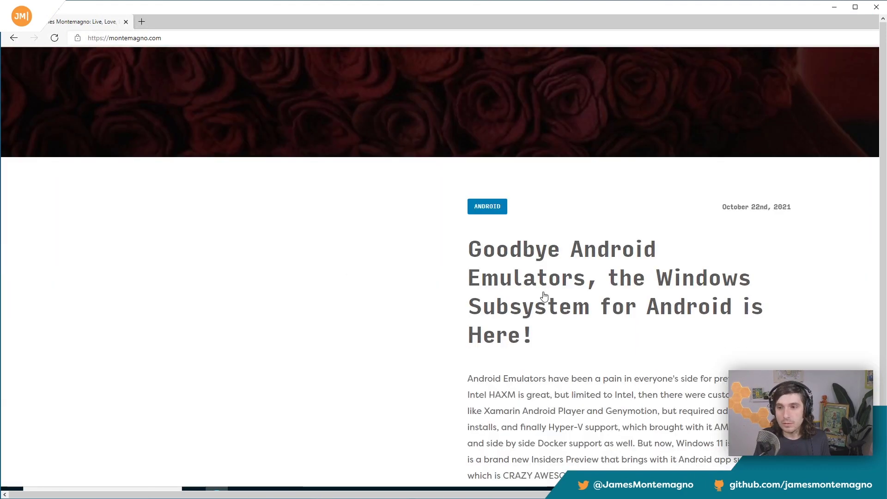
click(553, 277)
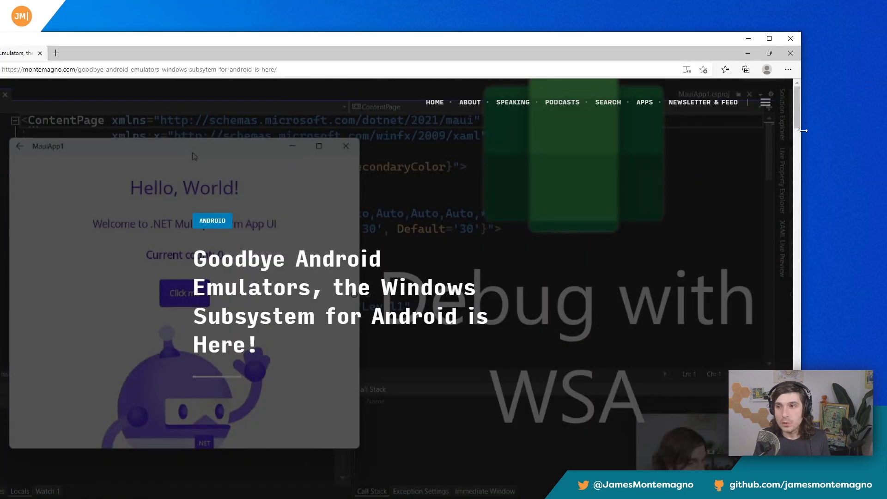
drag(803, 131, 857, 115)
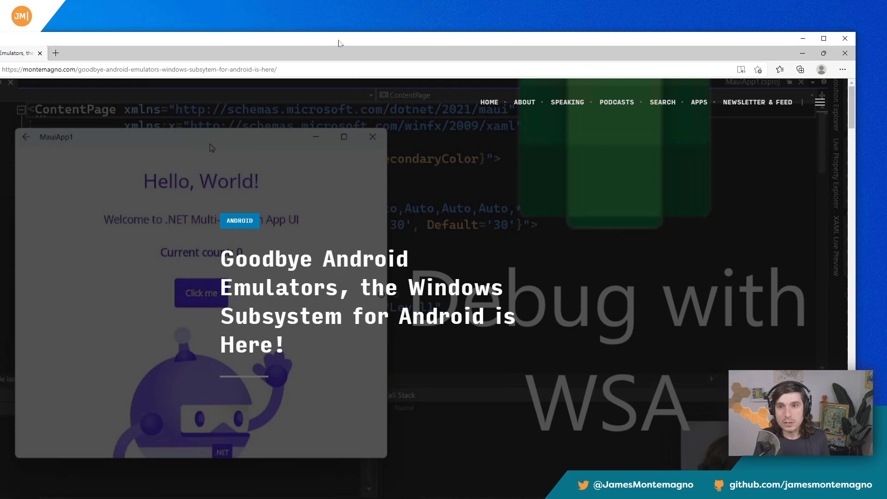
double_click(340, 43)
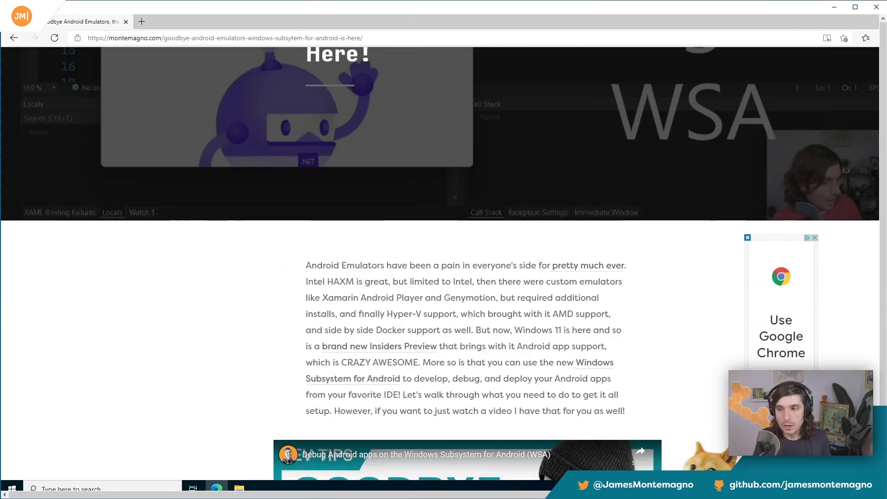
scroll(461, 267, down, 8)
scroll(298, 117, up, 14)
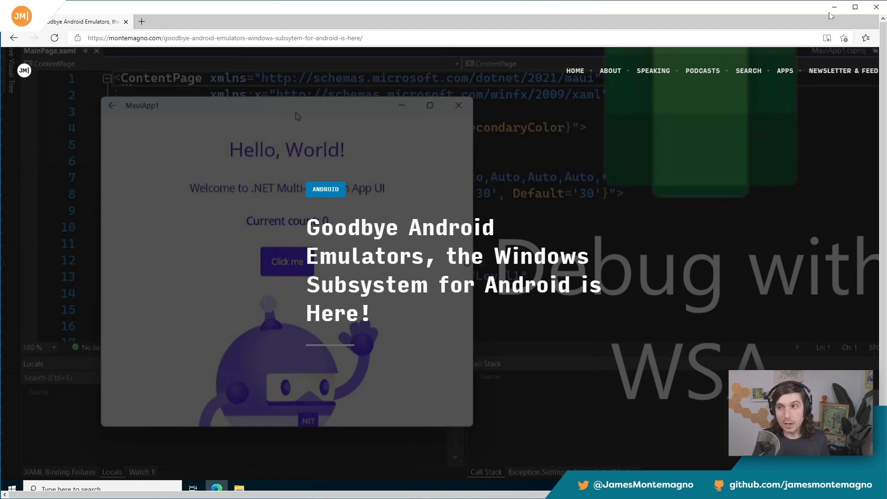
Cancel closing the sandbox at its confirmation, then minimize the sandbox window to the host.
click(876, 7)
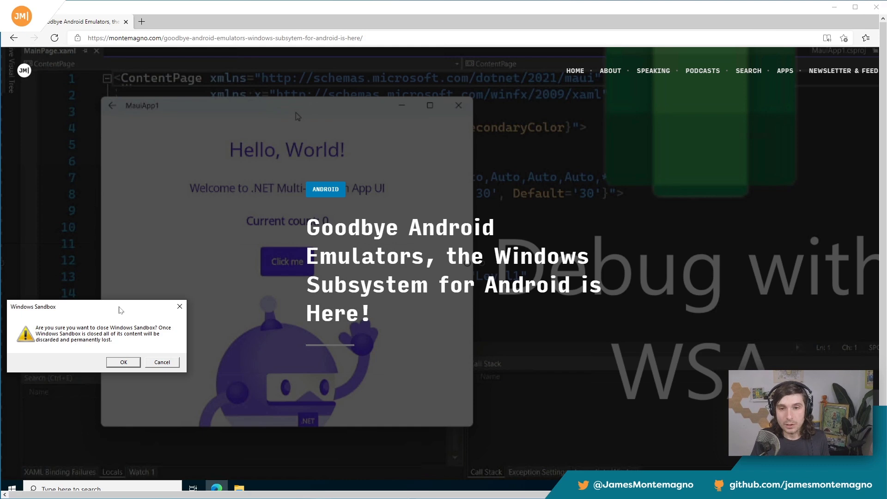
drag(119, 310, 461, 237)
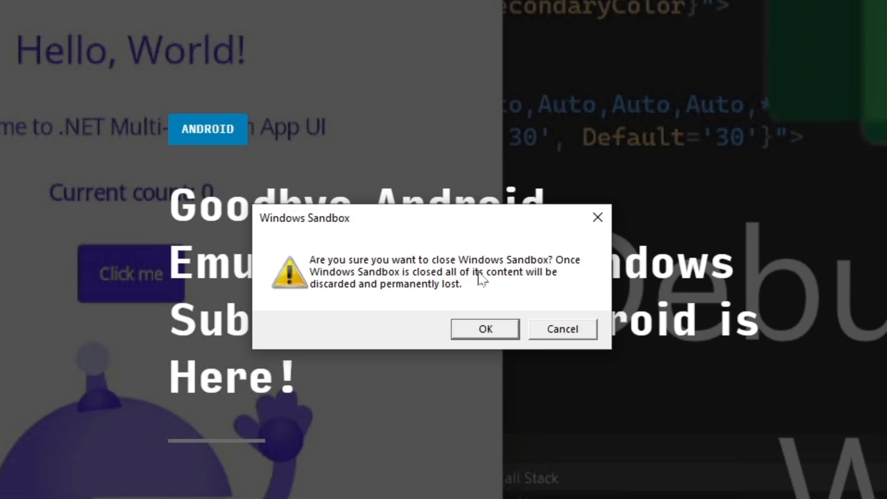
click(558, 331)
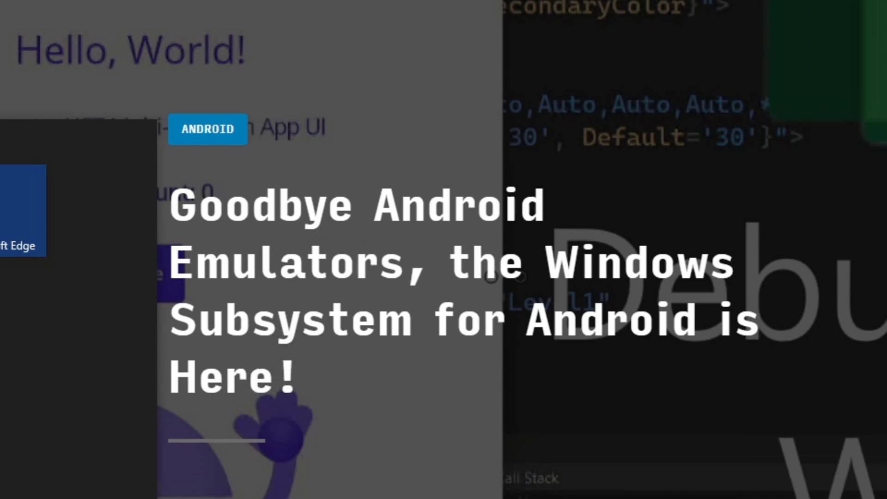
click(393, 37)
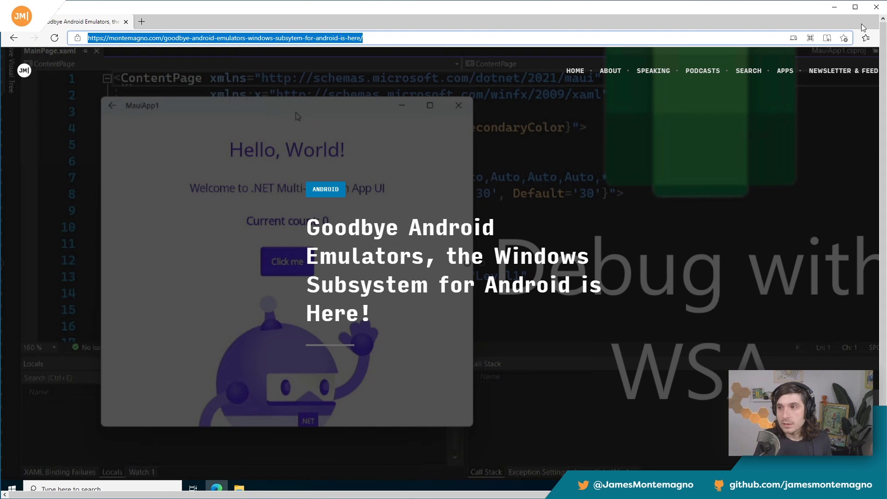
double_click(793, 22)
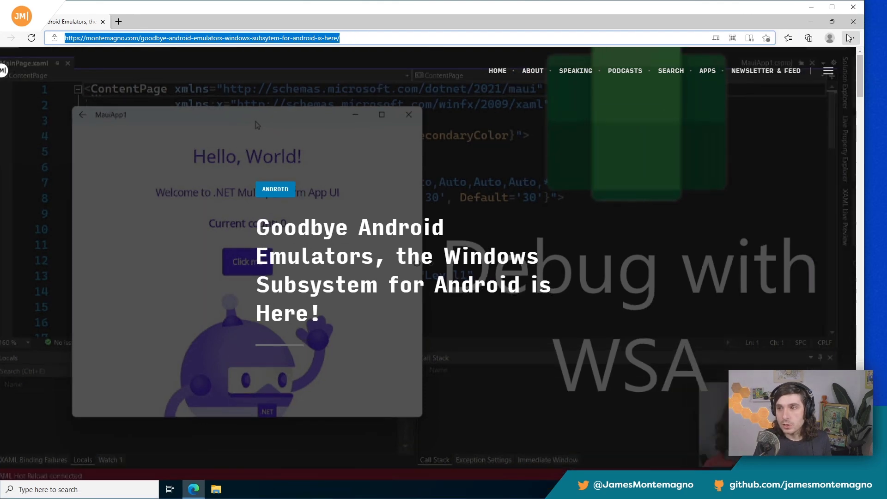
click(854, 22)
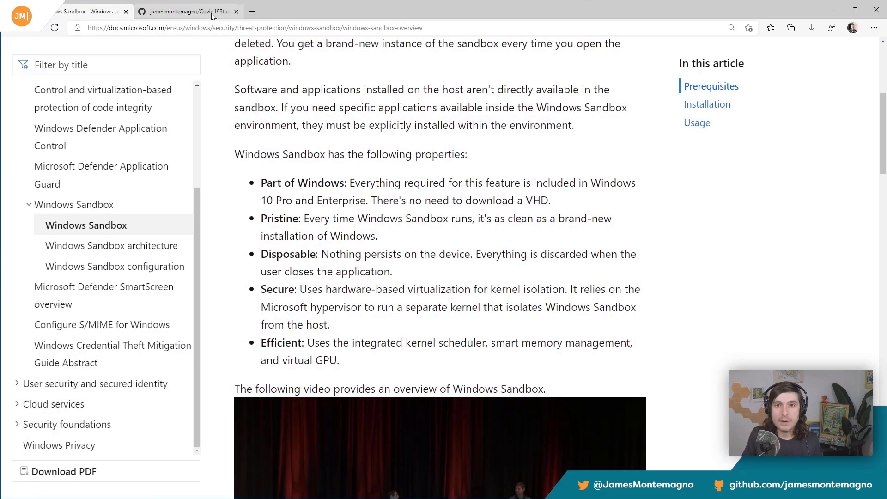
Open the Covid19Stats v1.0.0 First Release page, then switch to the Downloads\Covid19Stats folder.
click(189, 11)
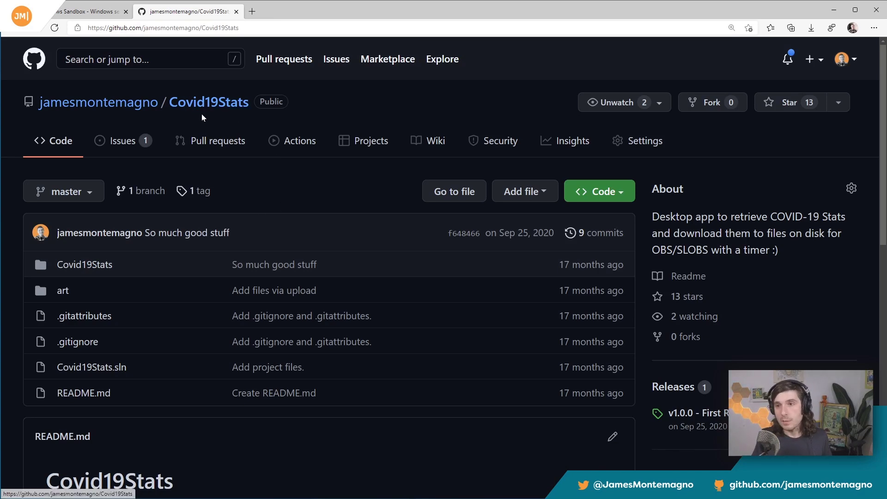
scroll(214, 111, down, 8)
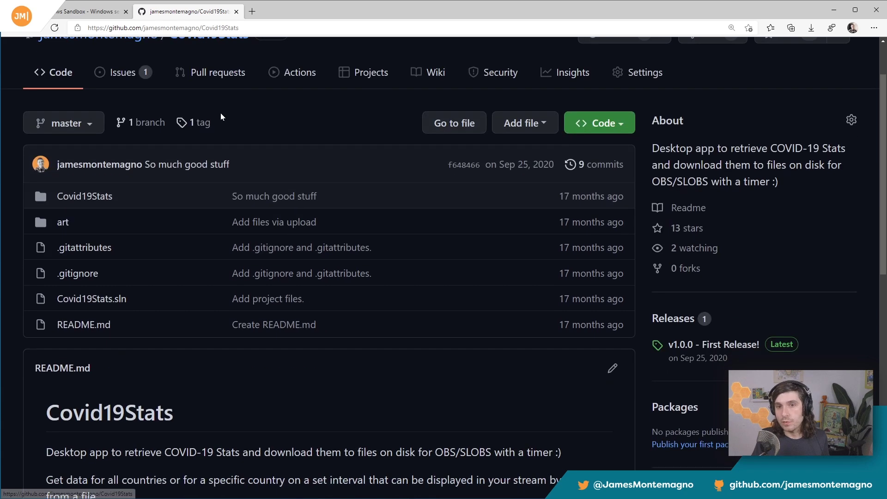
scroll(214, 217, down, 2)
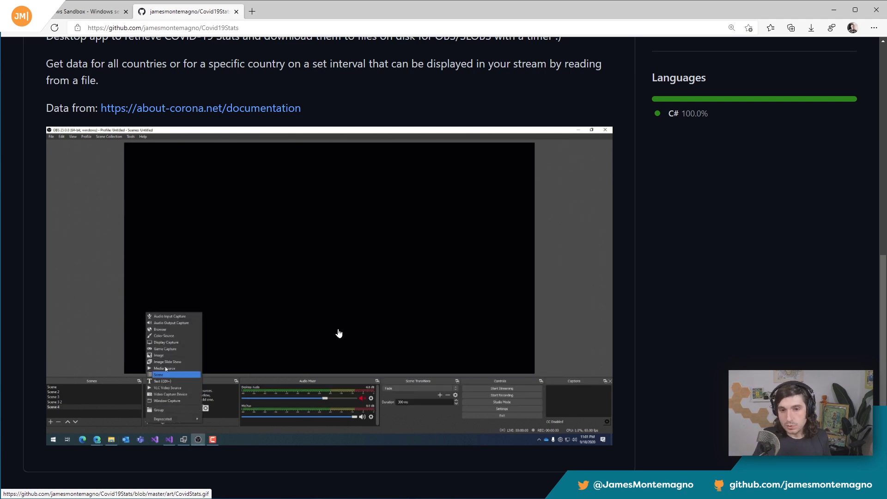
scroll(341, 330, up, 8)
scroll(338, 332, up, 3)
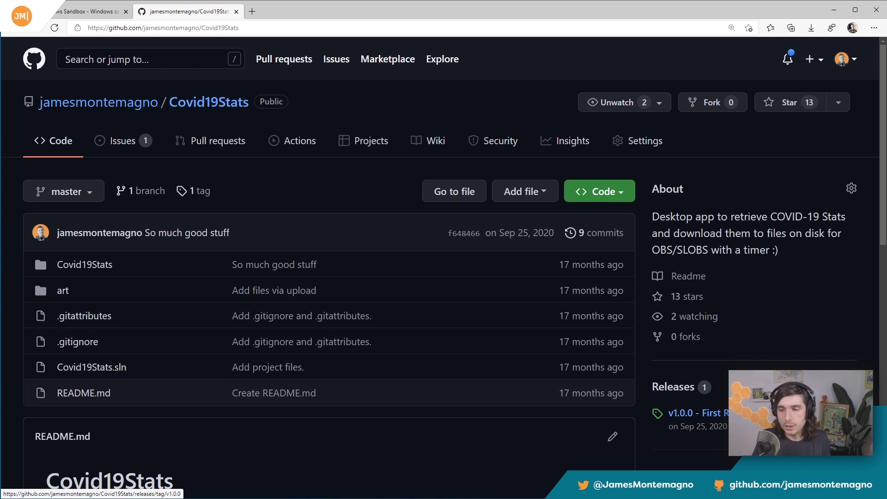
click(697, 413)
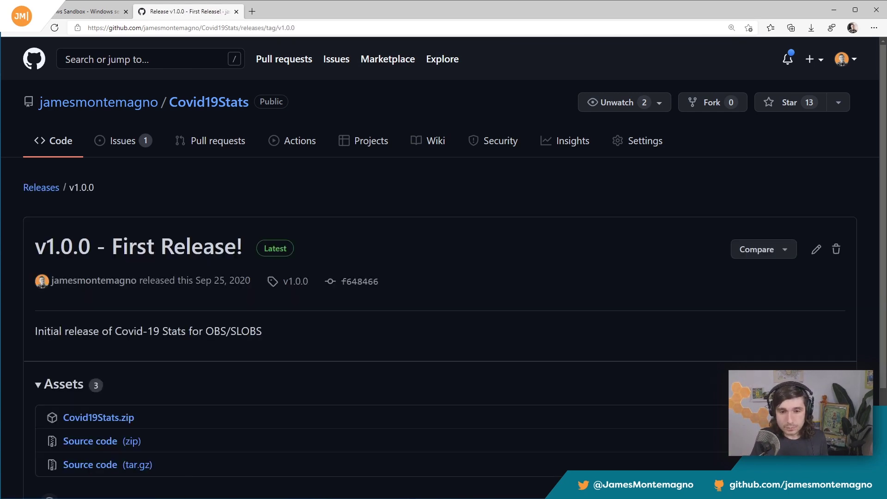
key(alt+Tab)
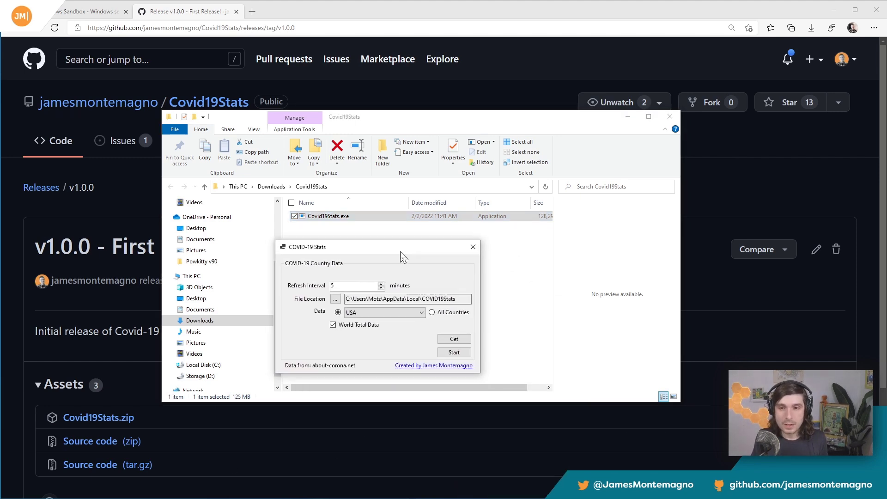
Close the host's COVID-19 Stats app and paste a copy of Covid19Stats.exe onto the sandbox desktop.
click(474, 246)
right_click(343, 219)
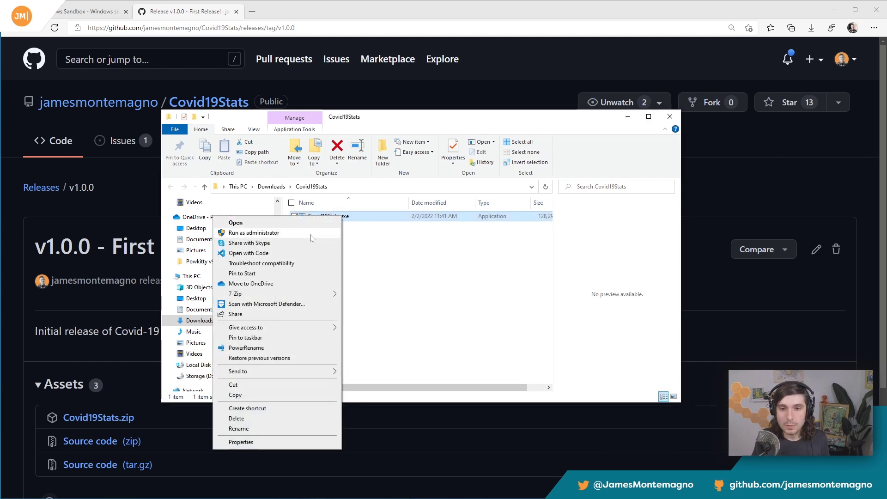
click(237, 395)
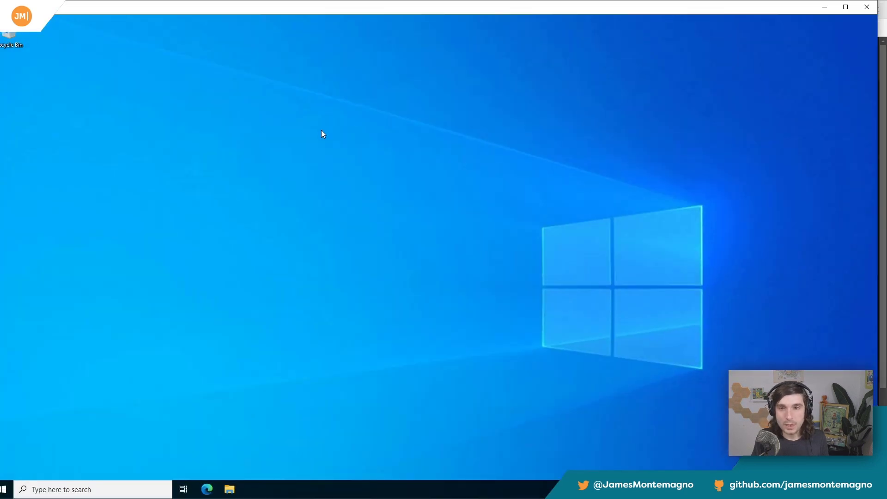
right_click(321, 130)
click(342, 170)
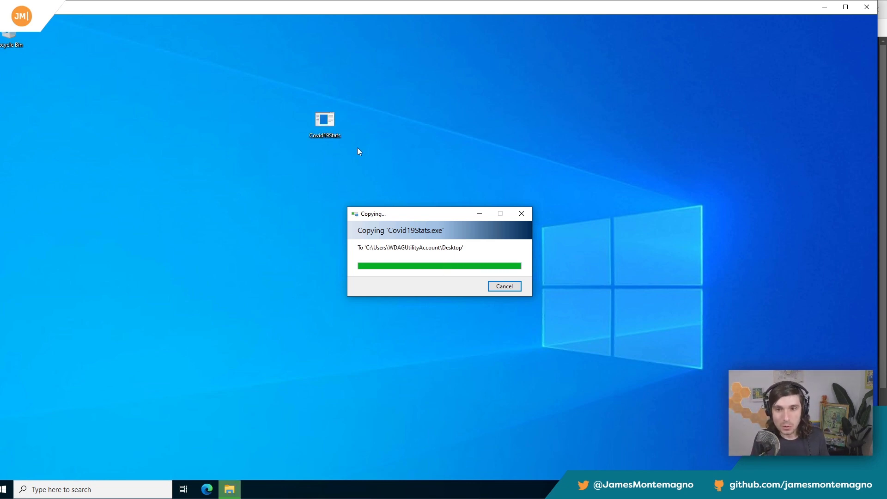
Launch the copied Covid19Stats, check its output folder path, and start a stats fetch.
right_click(323, 118)
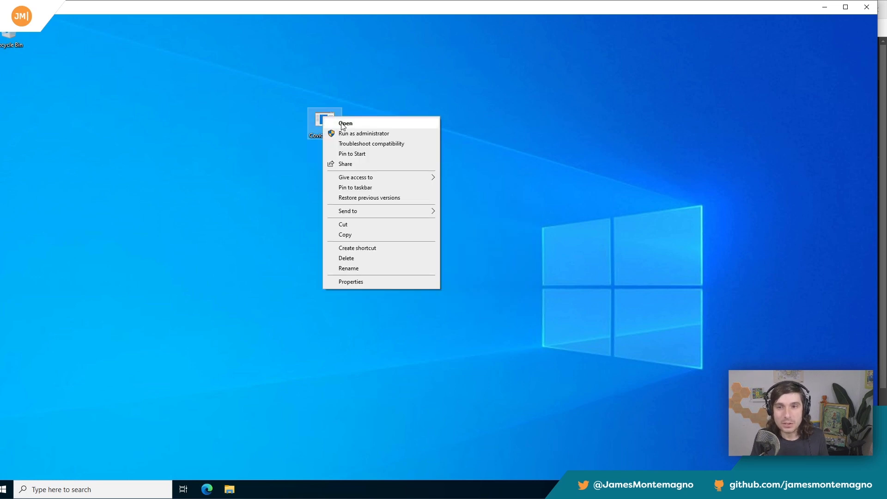
click(343, 123)
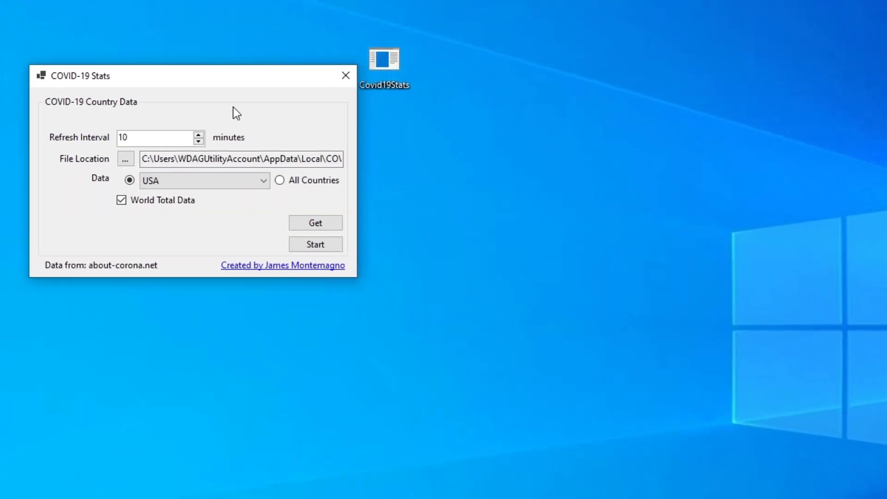
drag(141, 159, 341, 159)
click(302, 159)
double_click(233, 158)
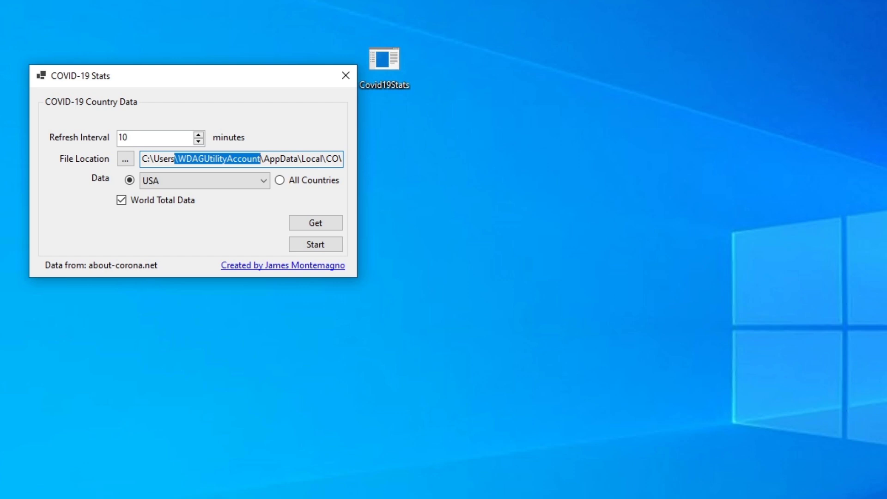
click(323, 242)
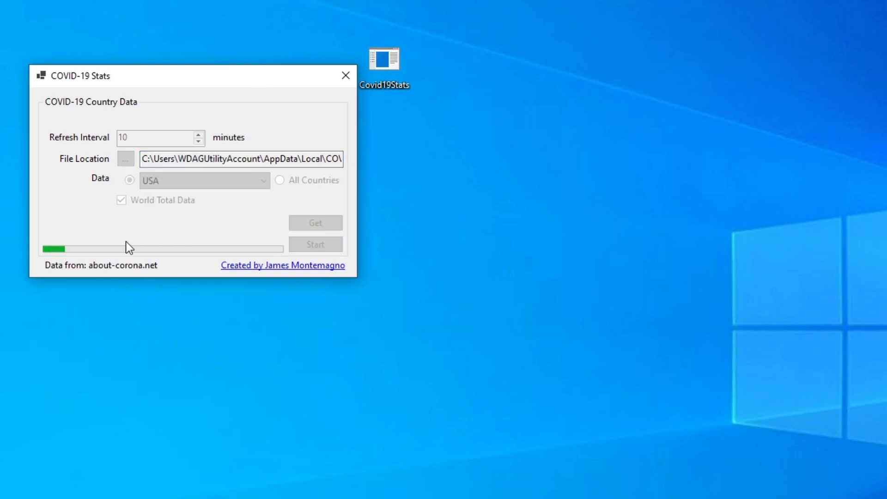
click(193, 159)
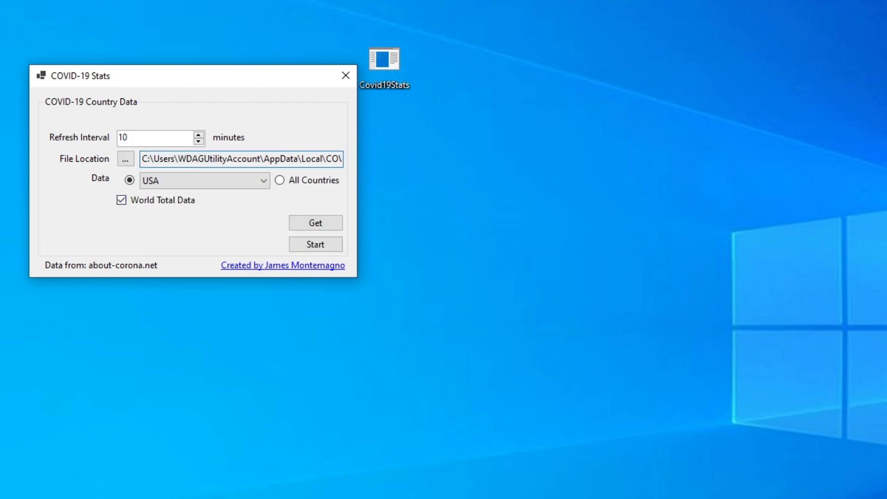
Dismiss the folder picker and browse File Explorer to C:\Users and the sandbox user's folder.
click(125, 158)
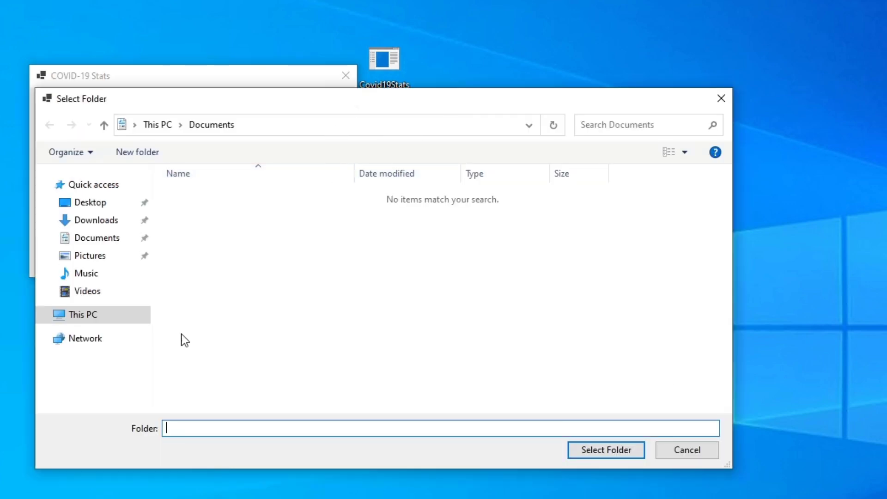
drag(414, 92, 778, 170)
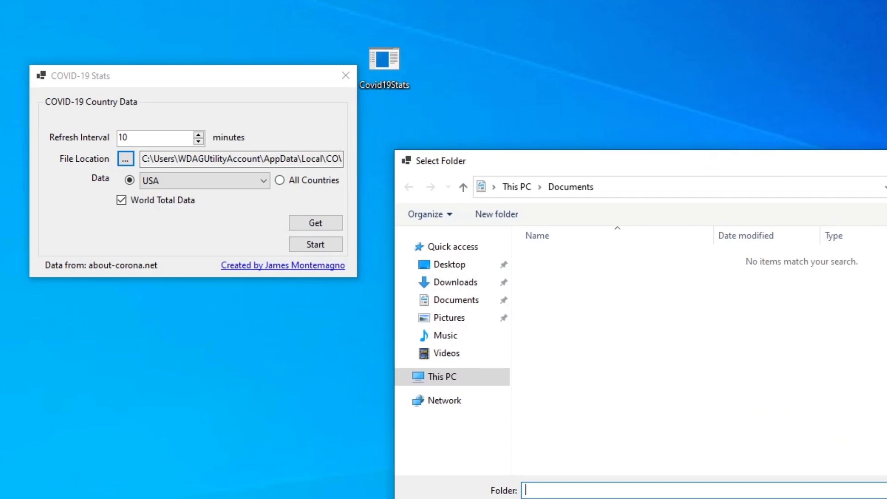
key(Escape)
click(350, 494)
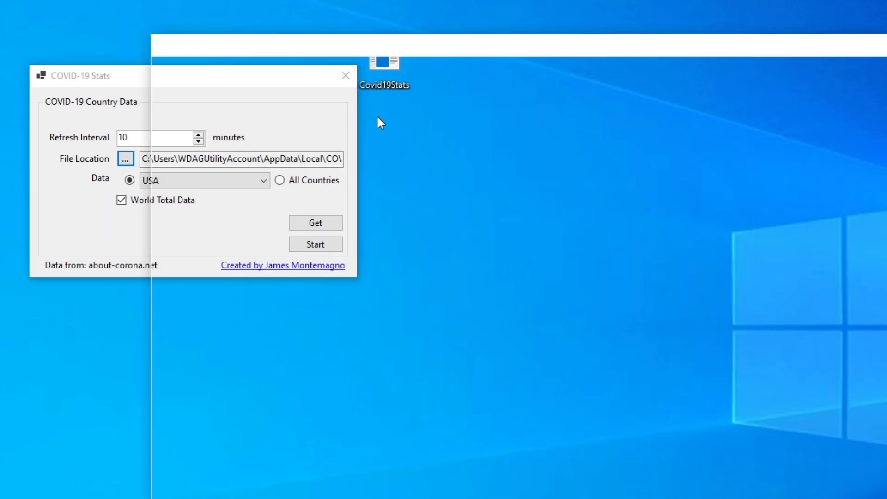
drag(376, 55, 655, 60)
click(453, 262)
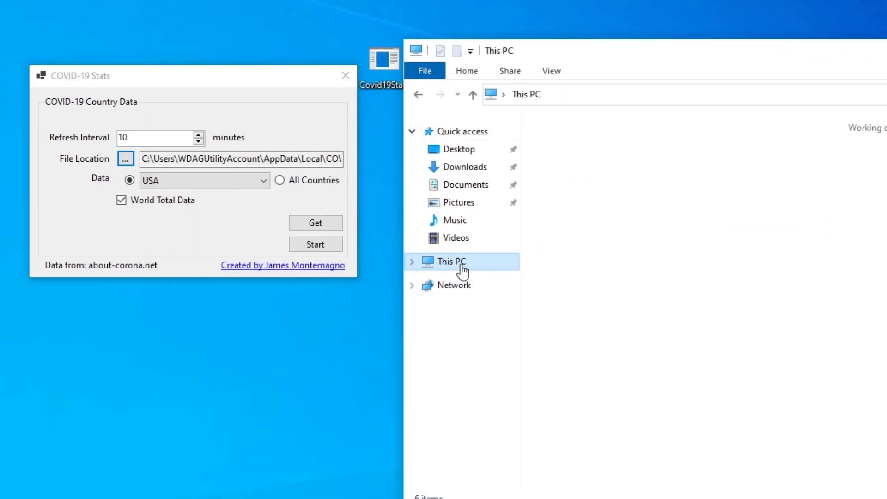
double_click(601, 290)
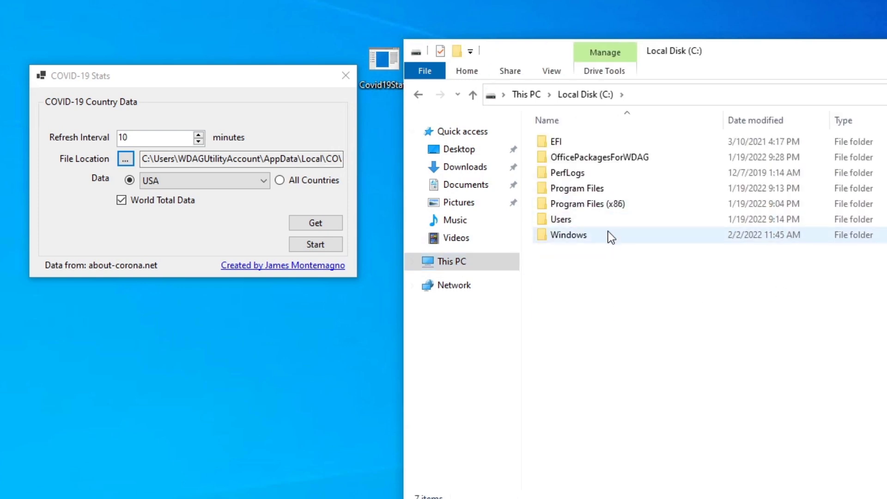
double_click(606, 224)
double_click(611, 192)
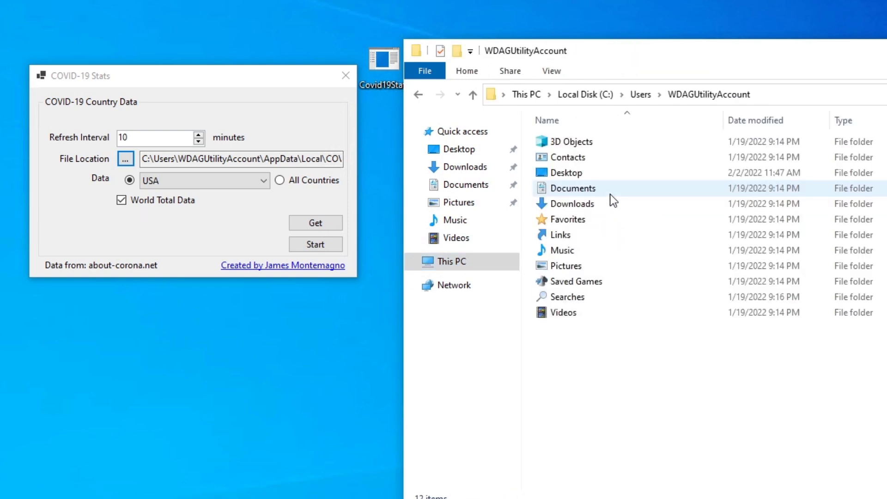
Go to \AppData\Local, view the COVID19Stats folder's eight us- files, then close the window.
click(803, 95)
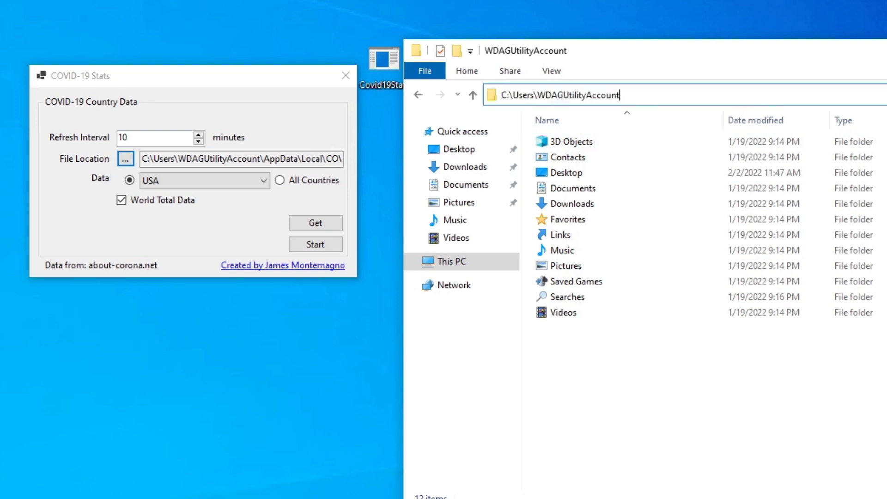
text(\AppData\Local)
key(Return)
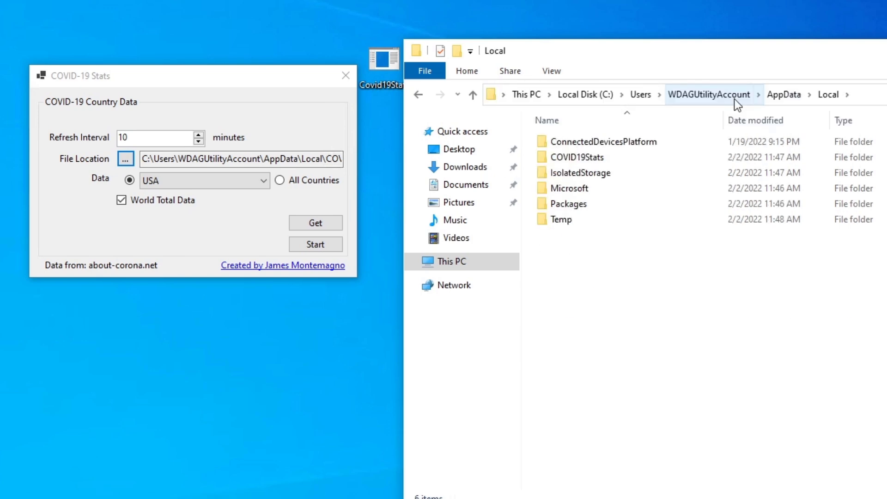
double_click(625, 156)
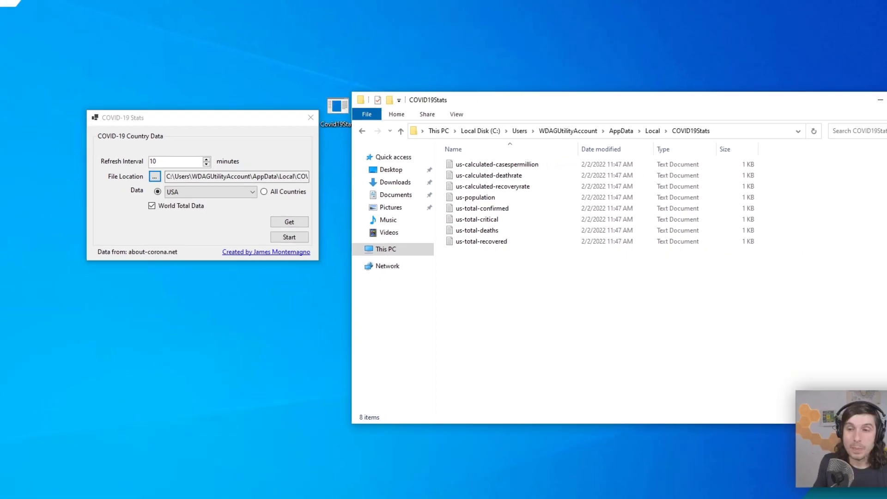
click(845, 114)
Close the sandbox, confirm discarding its contents, and minimize the host Explorer and browser windows.
click(866, 7)
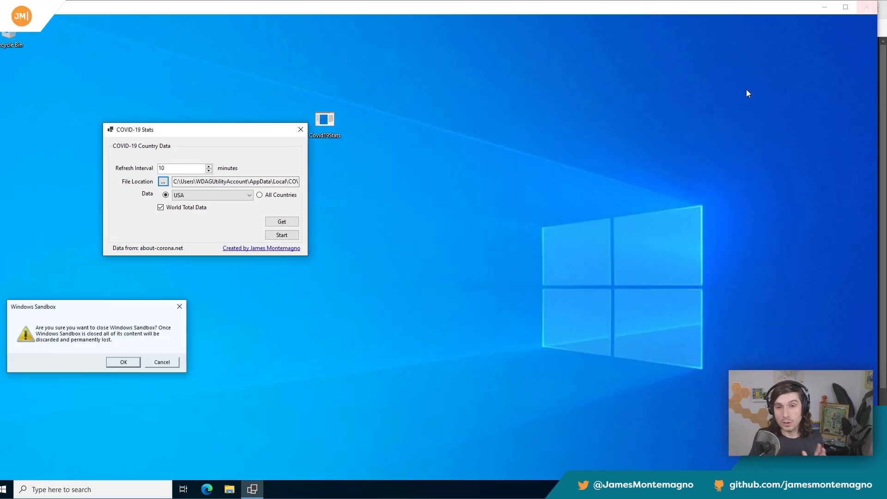
click(119, 363)
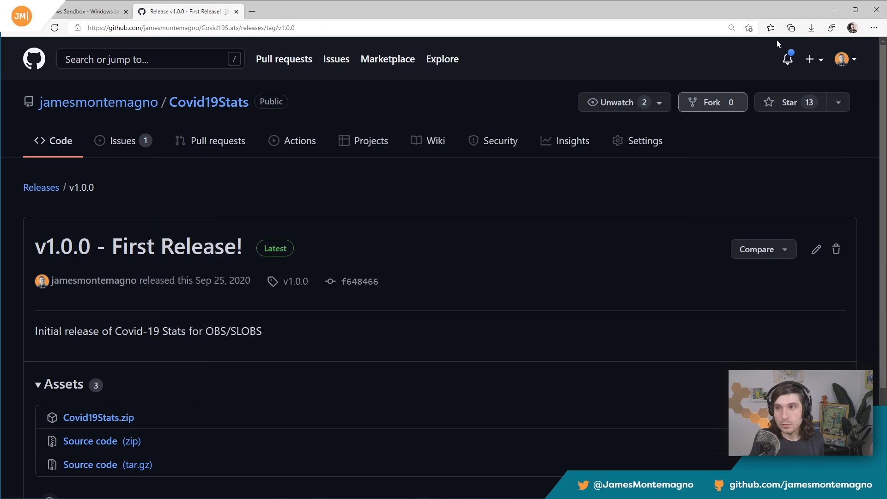
click(745, 91)
click(824, 11)
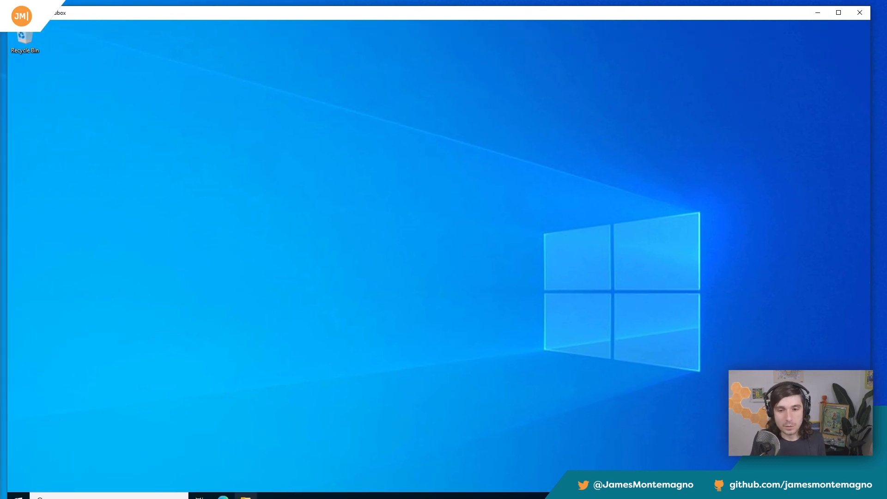
Browse the fresh sandbox to C:\Users\<user>\AppData\Local and select its four folders, none named COVID19Stats.
click(246, 497)
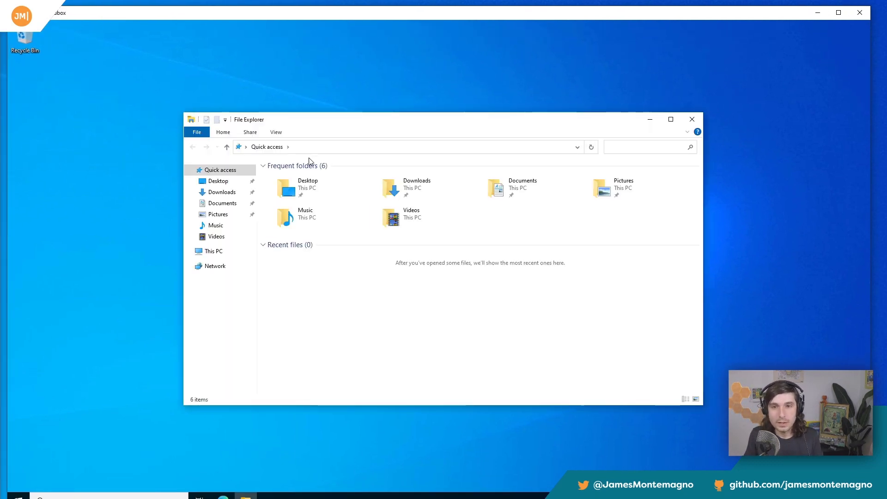
click(216, 253)
double_click(293, 275)
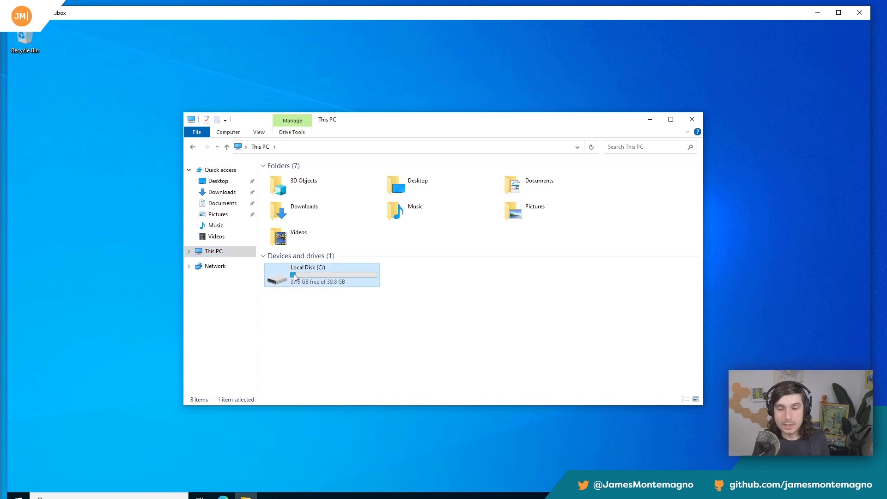
double_click(298, 226)
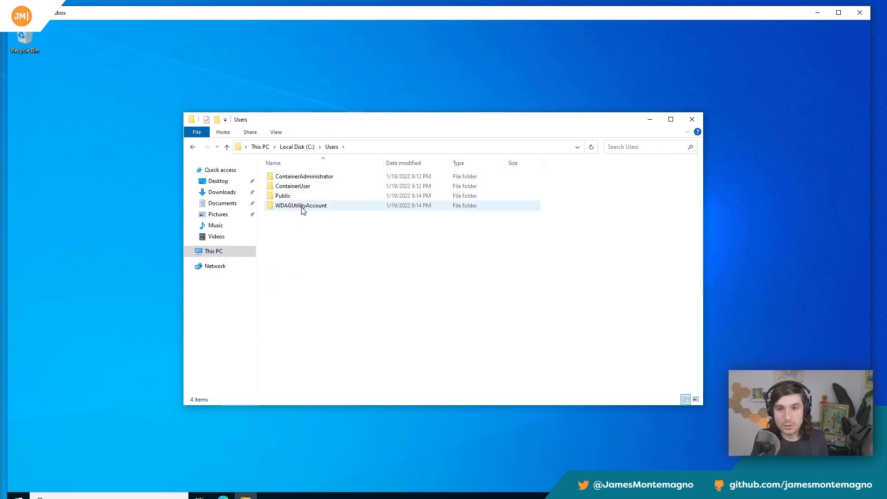
double_click(301, 206)
click(415, 147)
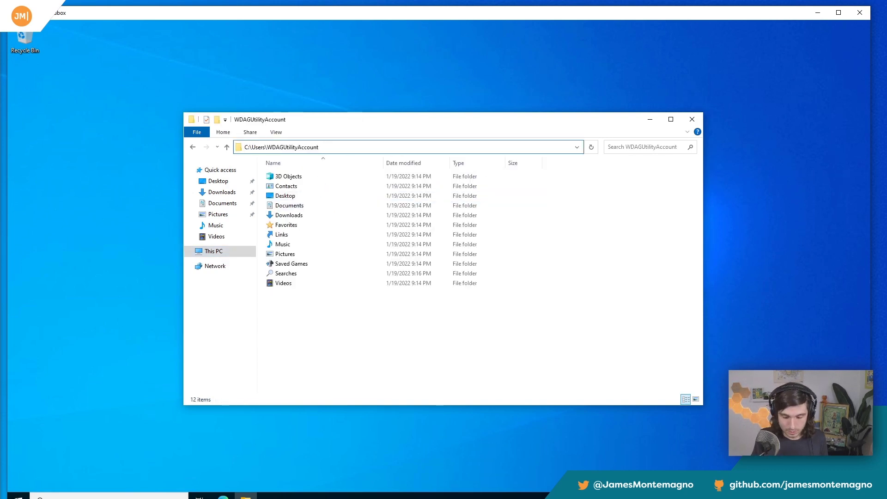
text(\AppData\Lo)
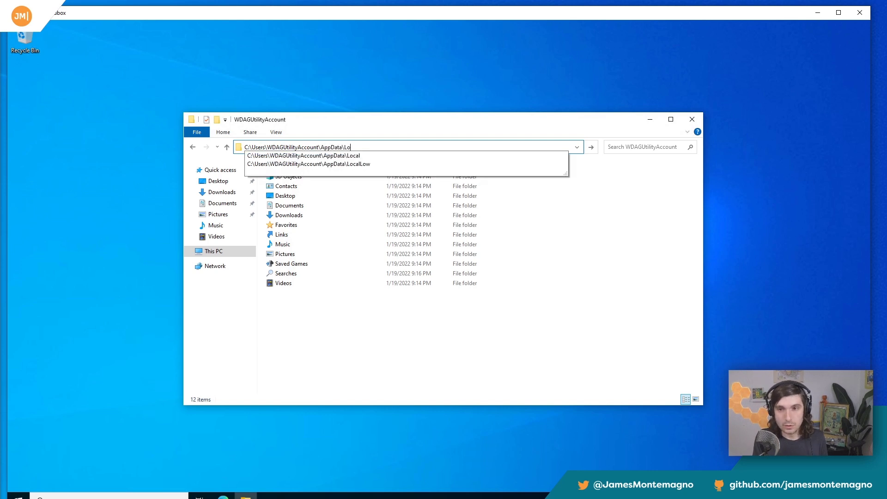
key(Down)
key(Return)
drag(306, 242, 277, 164)
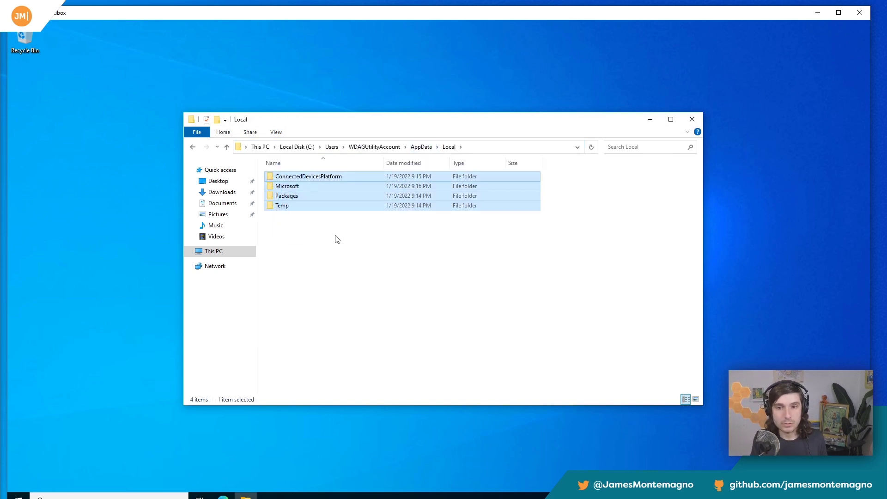